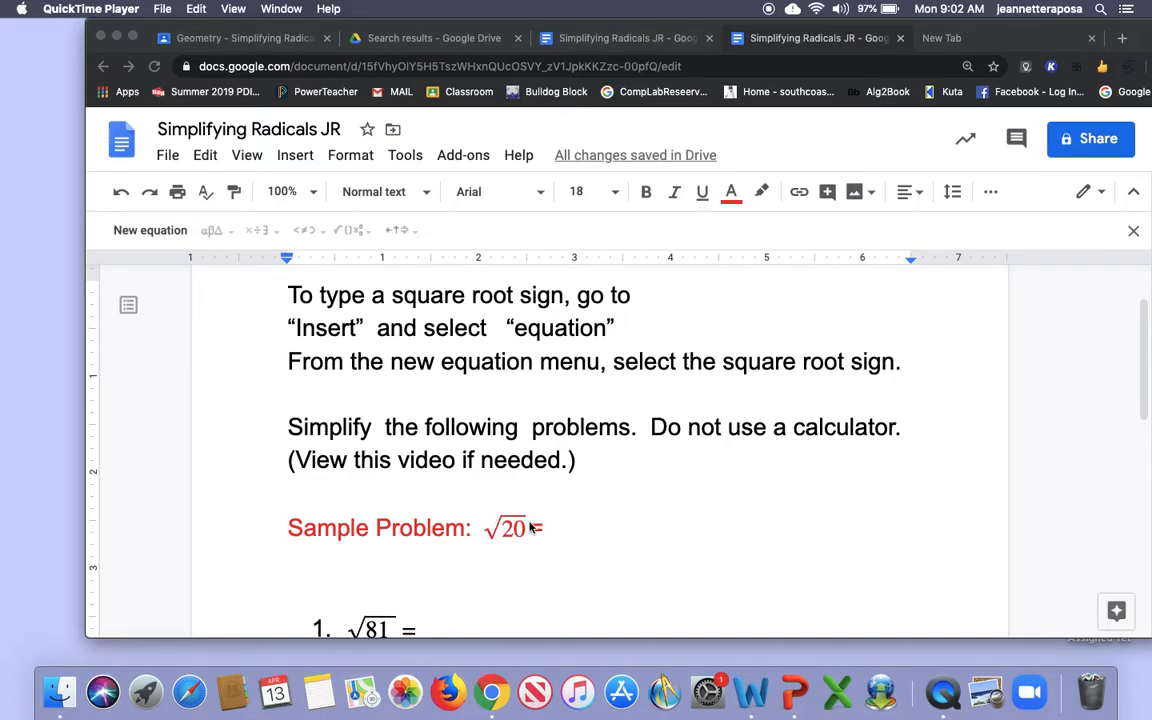
# - Insert an equation containing √4 after the equals sign of the √20 sample problem
pyautogui.click(549, 533)
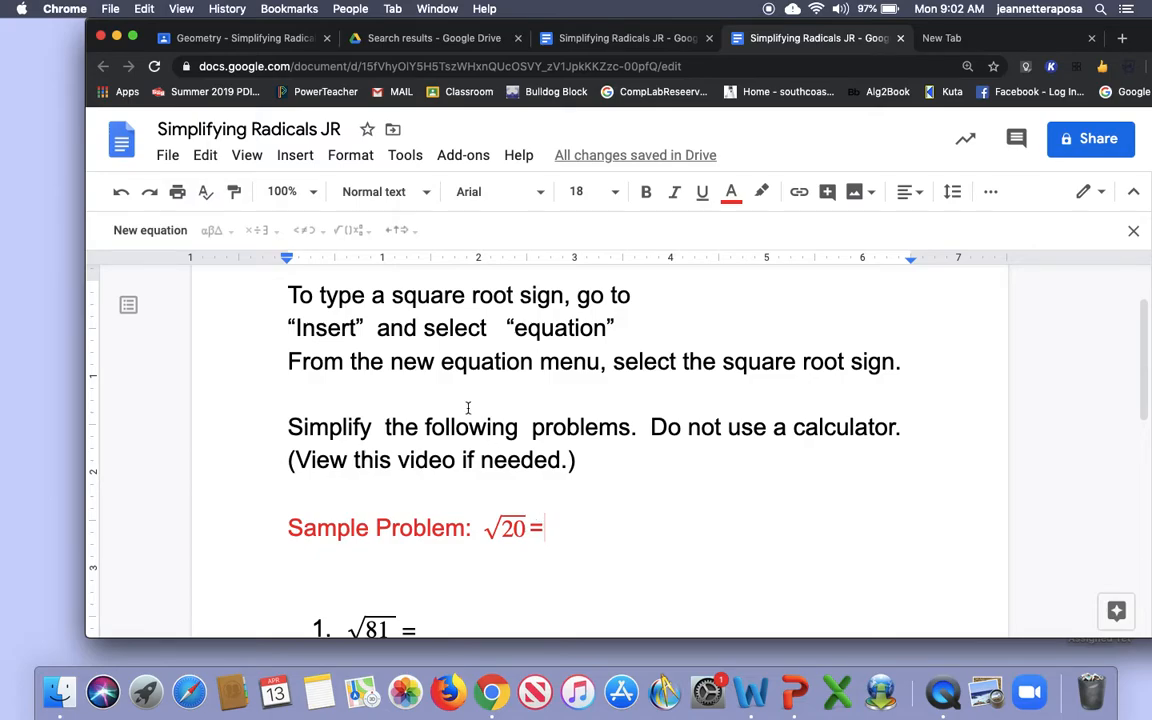
pyautogui.click(295, 158)
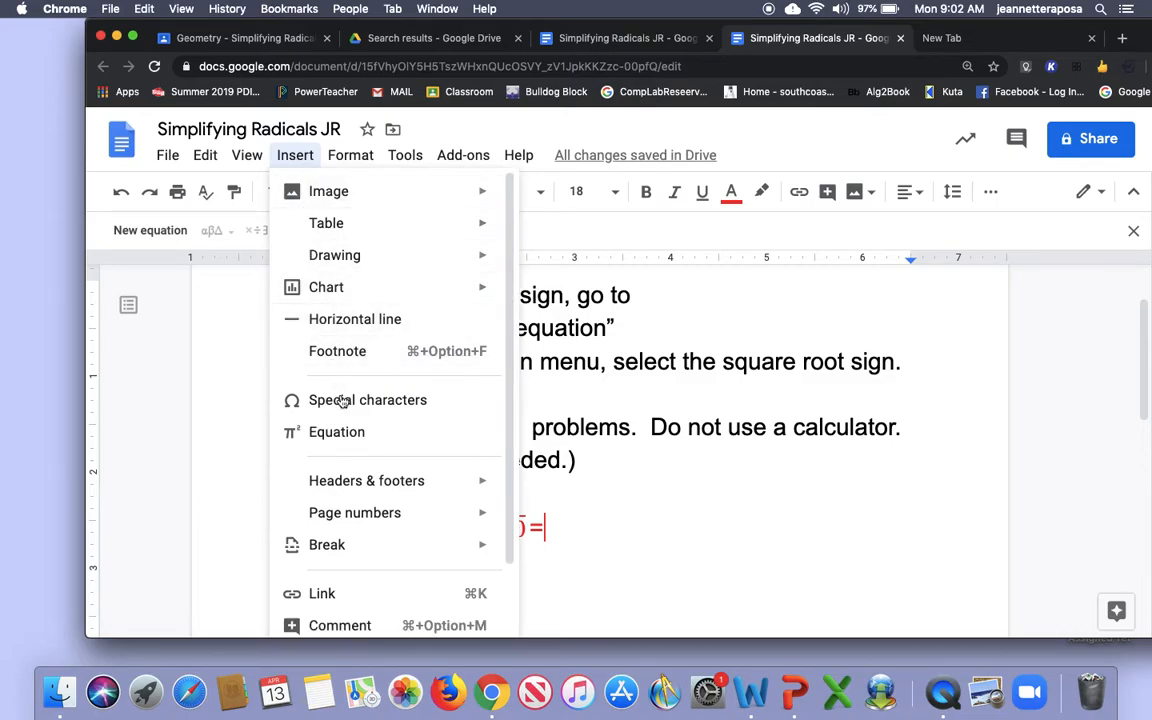
pyautogui.click(340, 433)
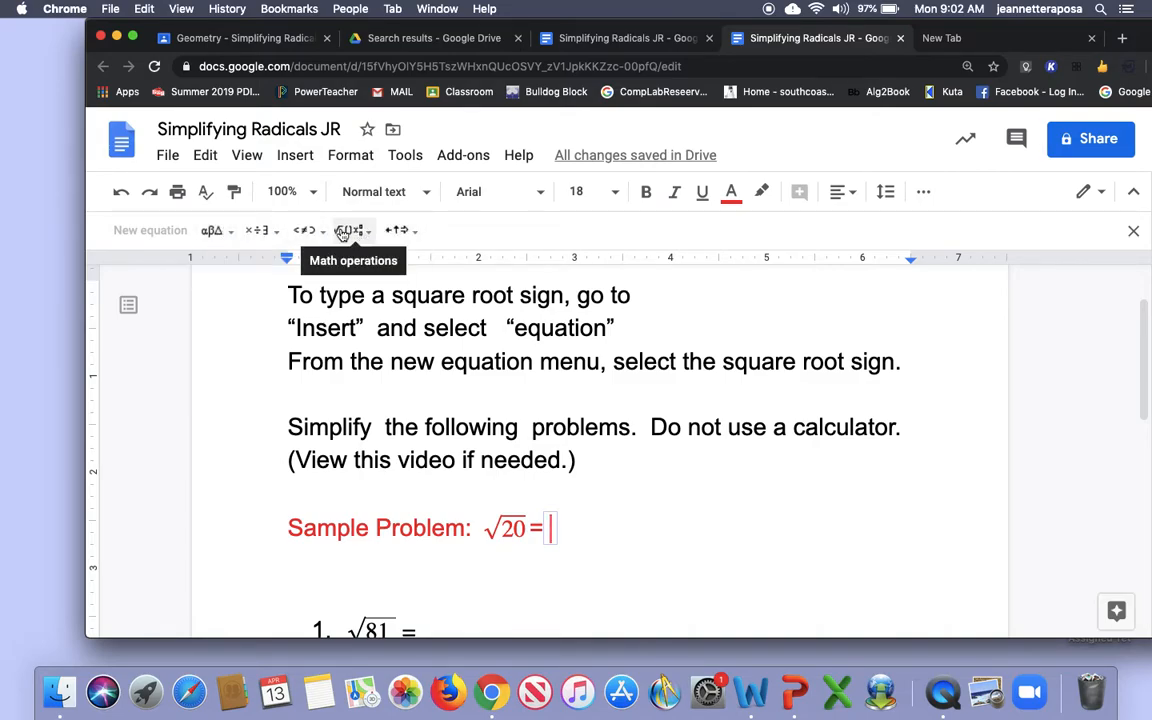
pyautogui.click(345, 236)
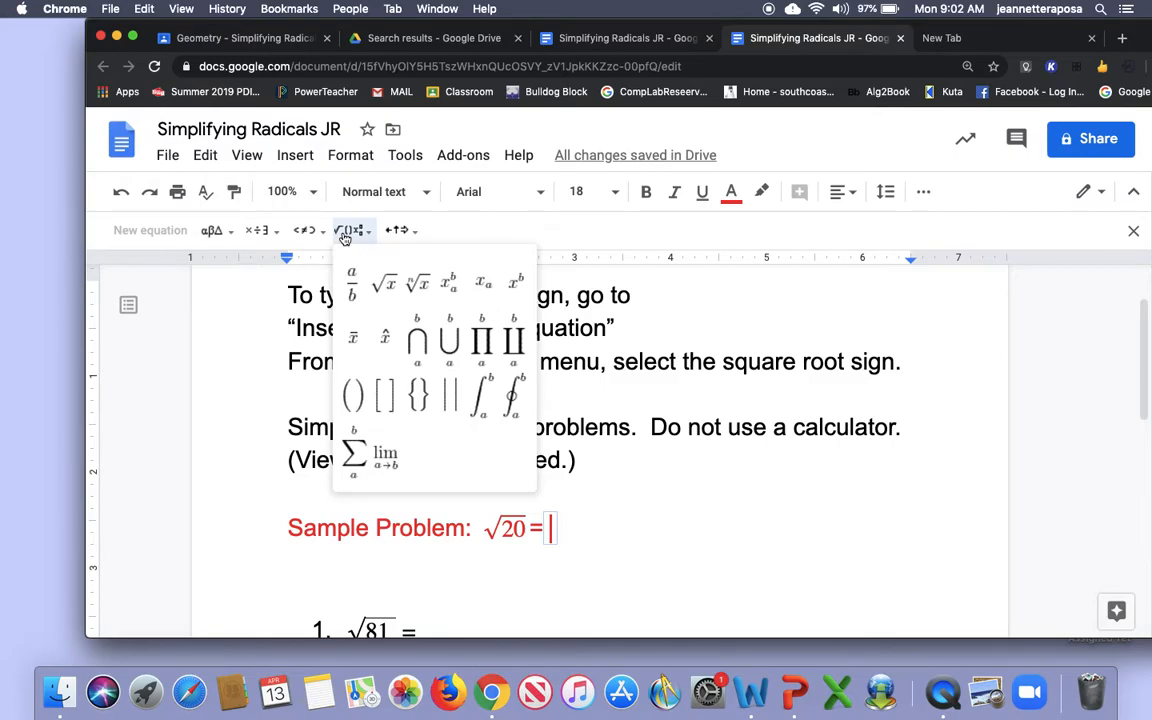
pyautogui.click(386, 284)
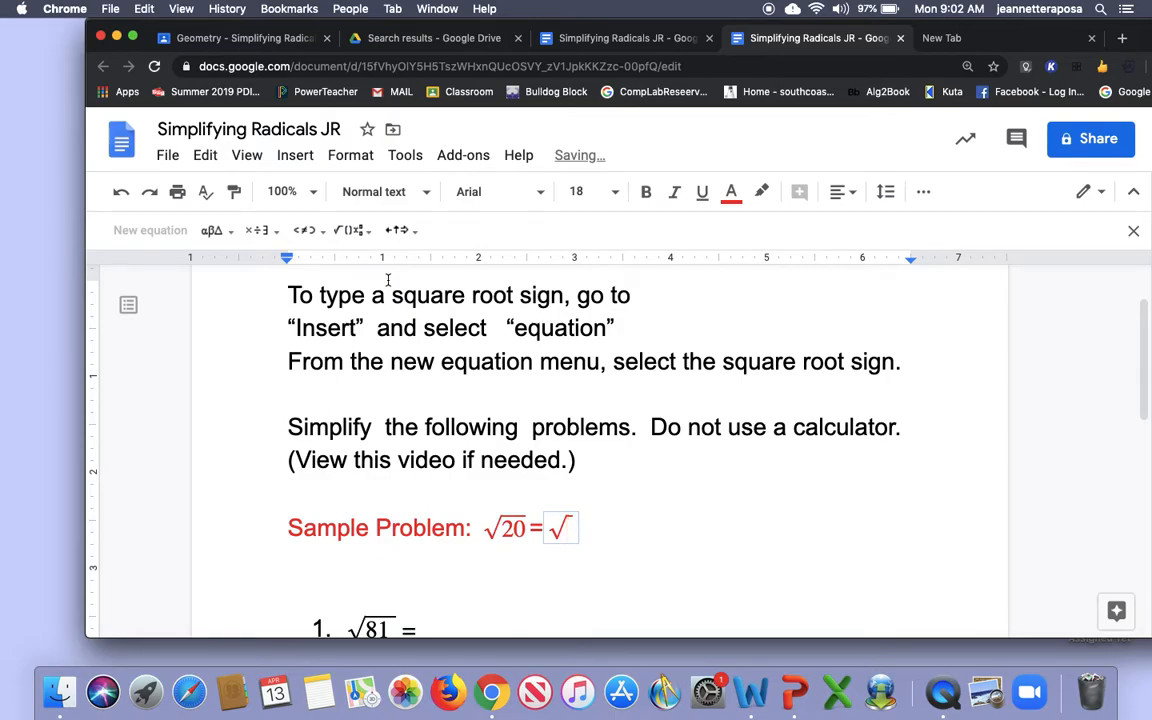
pyautogui.write('4')
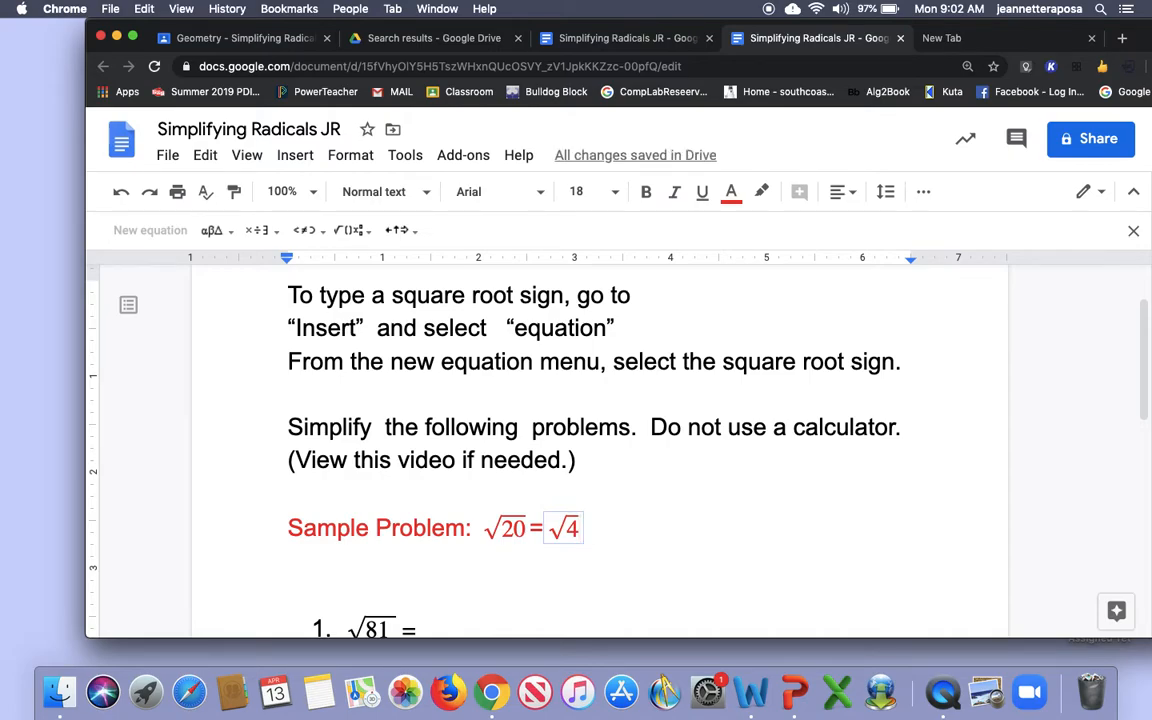
pyautogui.press('Right')
pyautogui.write('=')
pyautogui.press('BackSpace')
pyautogui.write('=')
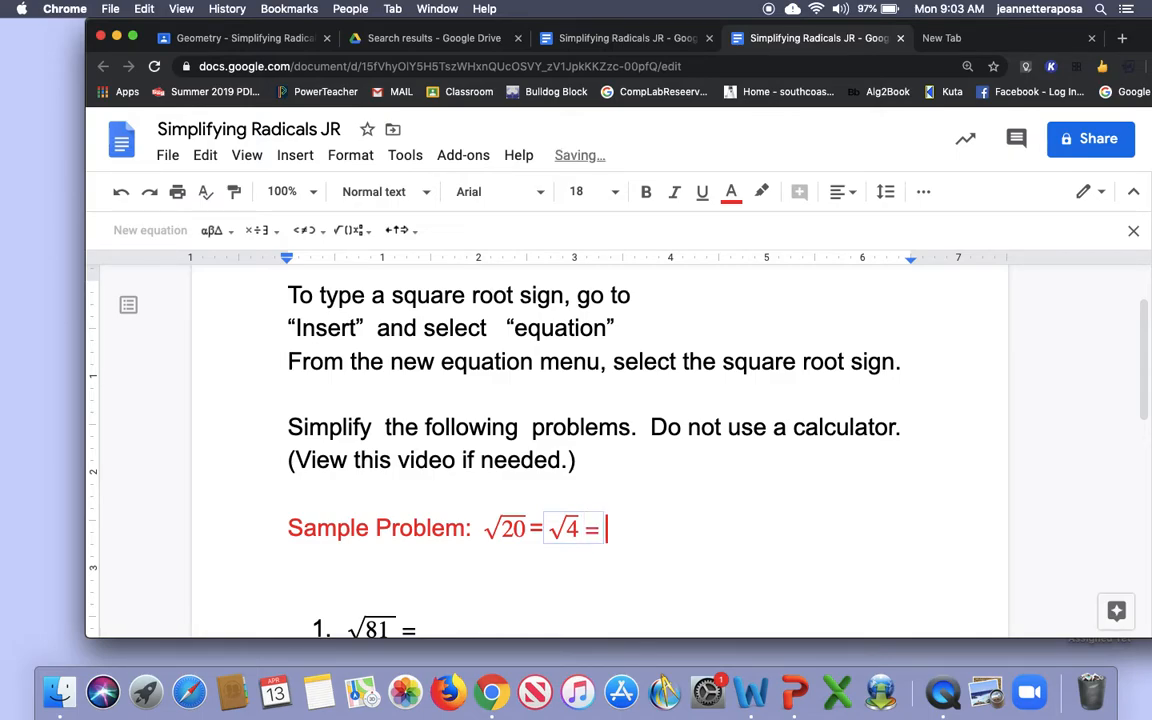
pyautogui.press('BackSpace')
pyautogui.click(294, 157)
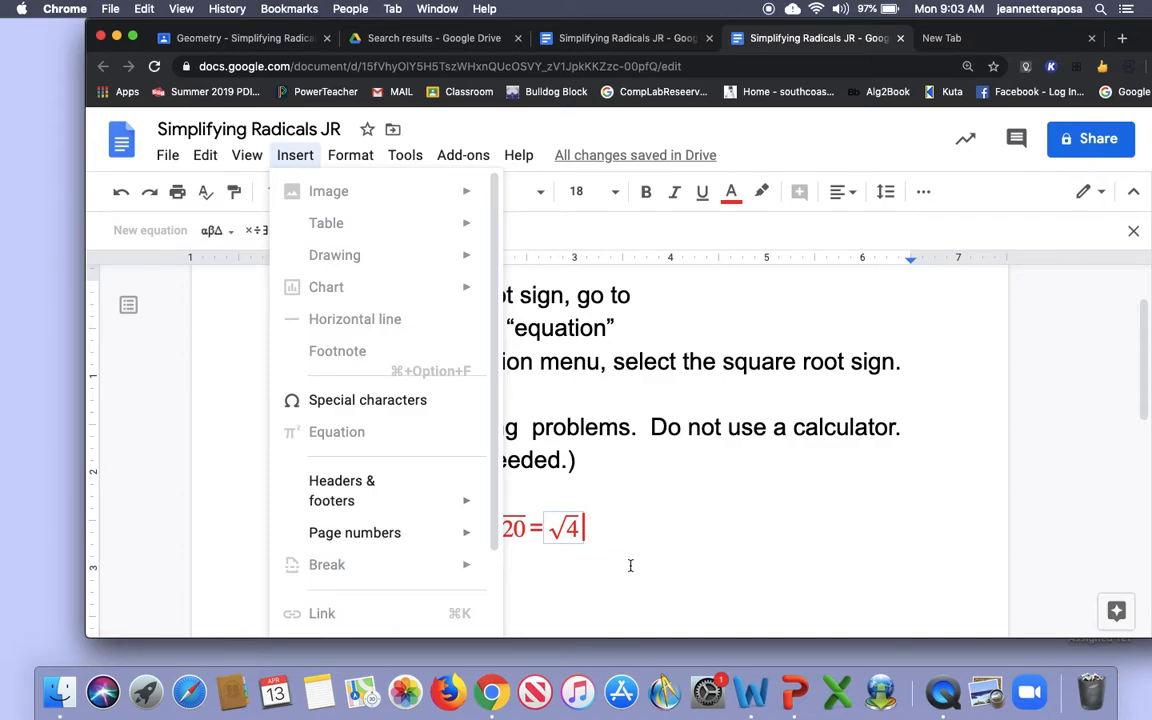
# - Insert a separate equation containing √5 directly after √4 in the sample problem
pyautogui.click(602, 525)
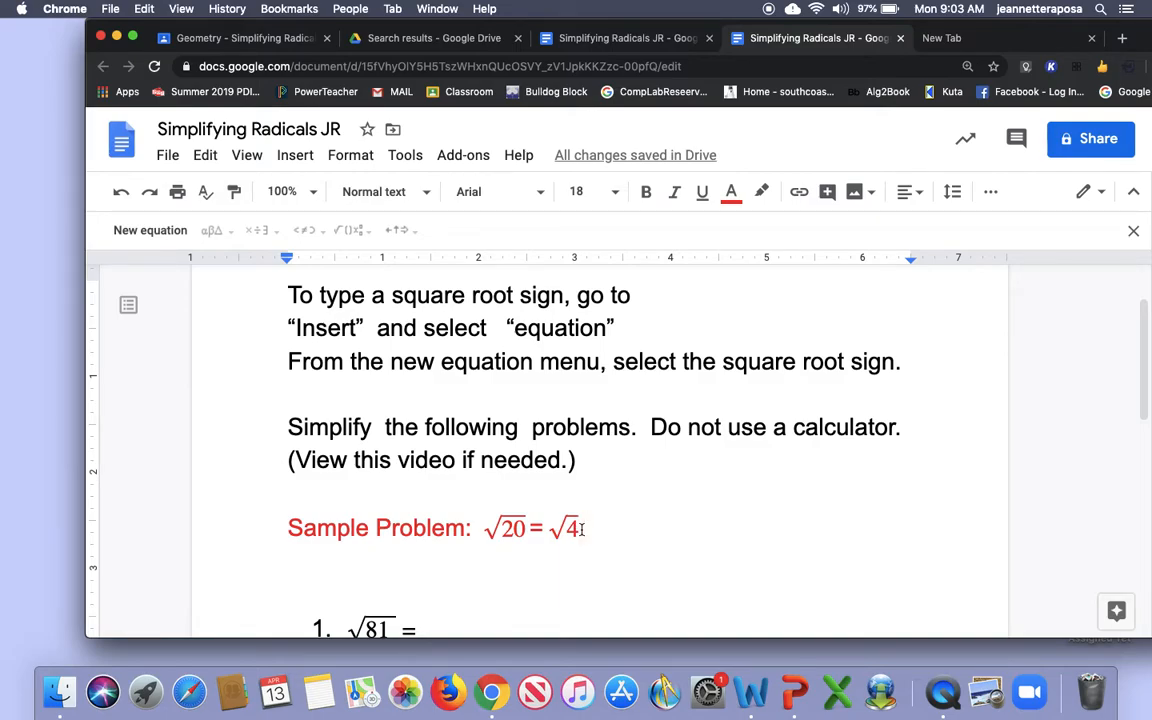
pyautogui.click(295, 155)
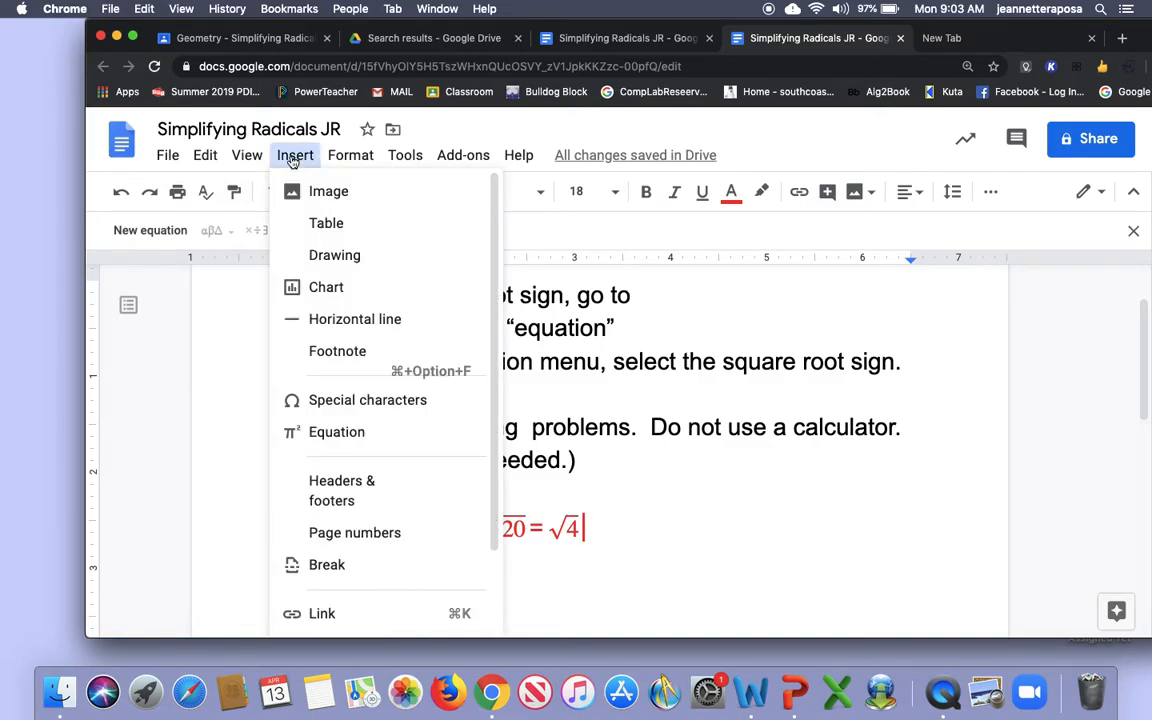
pyautogui.click(329, 436)
pyautogui.click(344, 231)
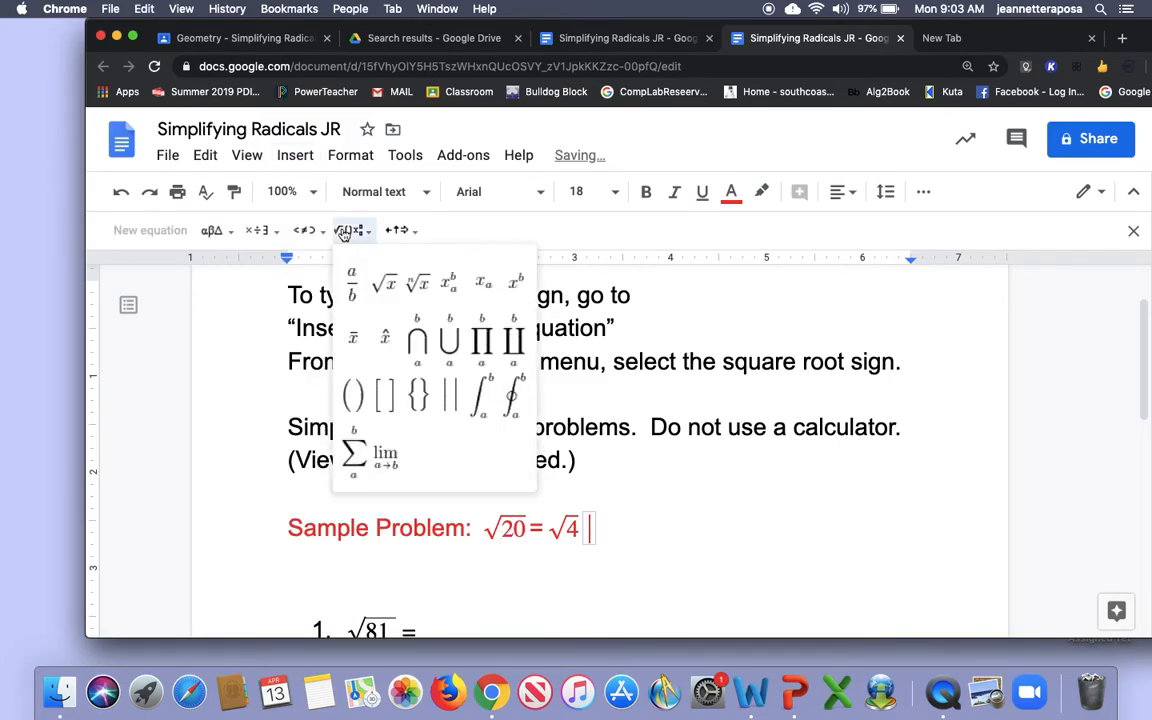
pyautogui.click(386, 284)
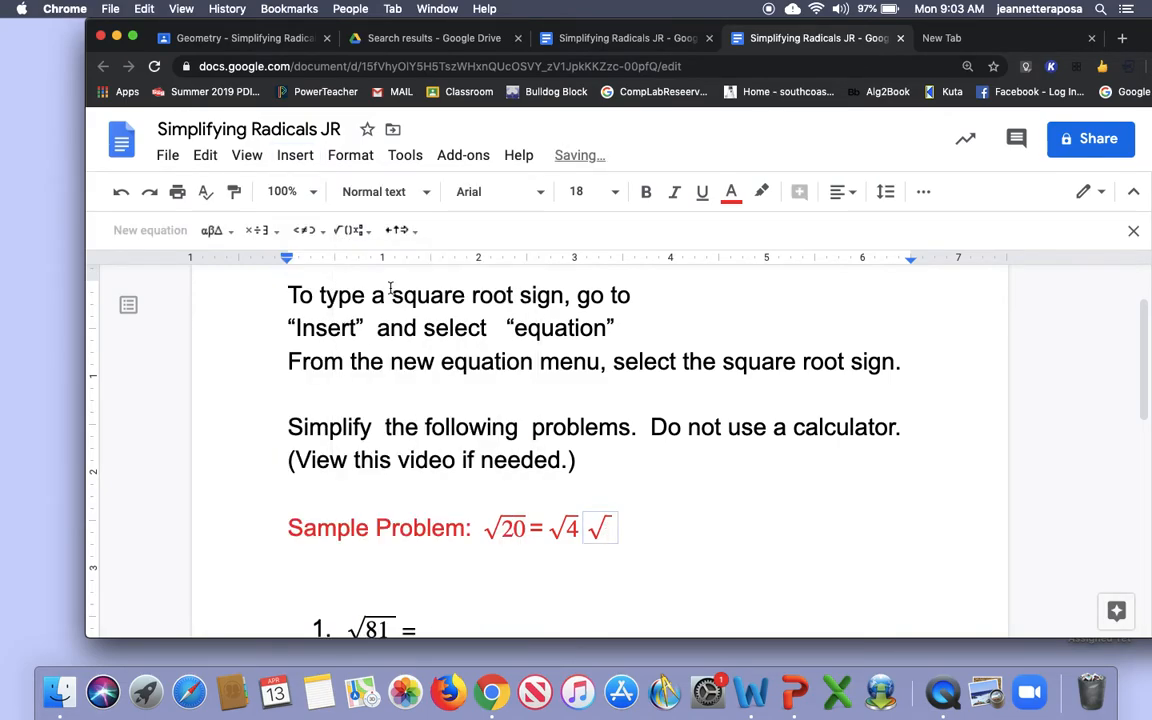
pyautogui.write('5')
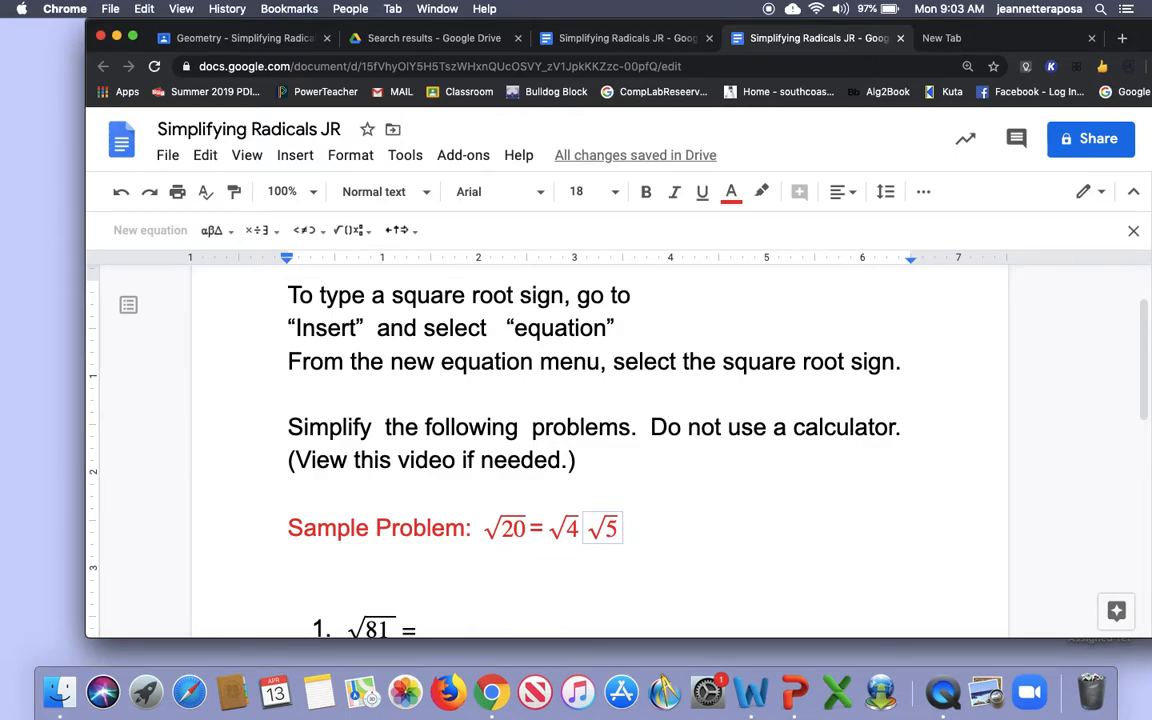
# - Complete the √20 sample problem with = 2√5 after √5 and leave the equation
pyautogui.write('= 2')
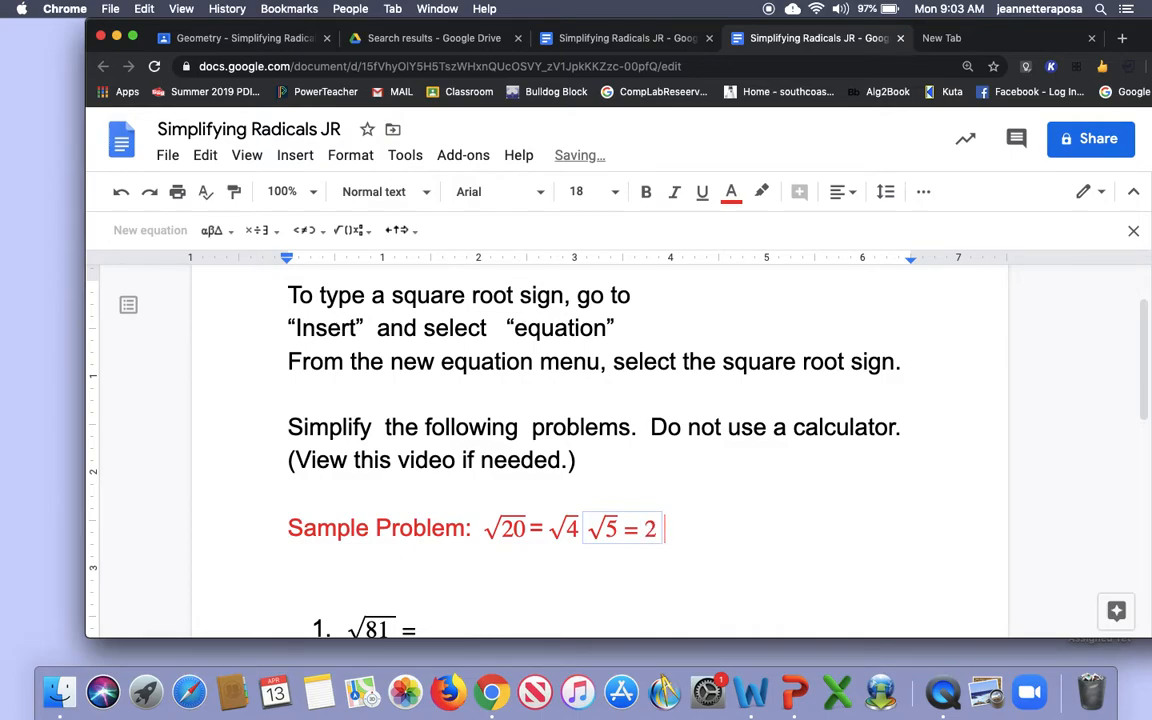
pyautogui.click(345, 234)
pyautogui.click(386, 285)
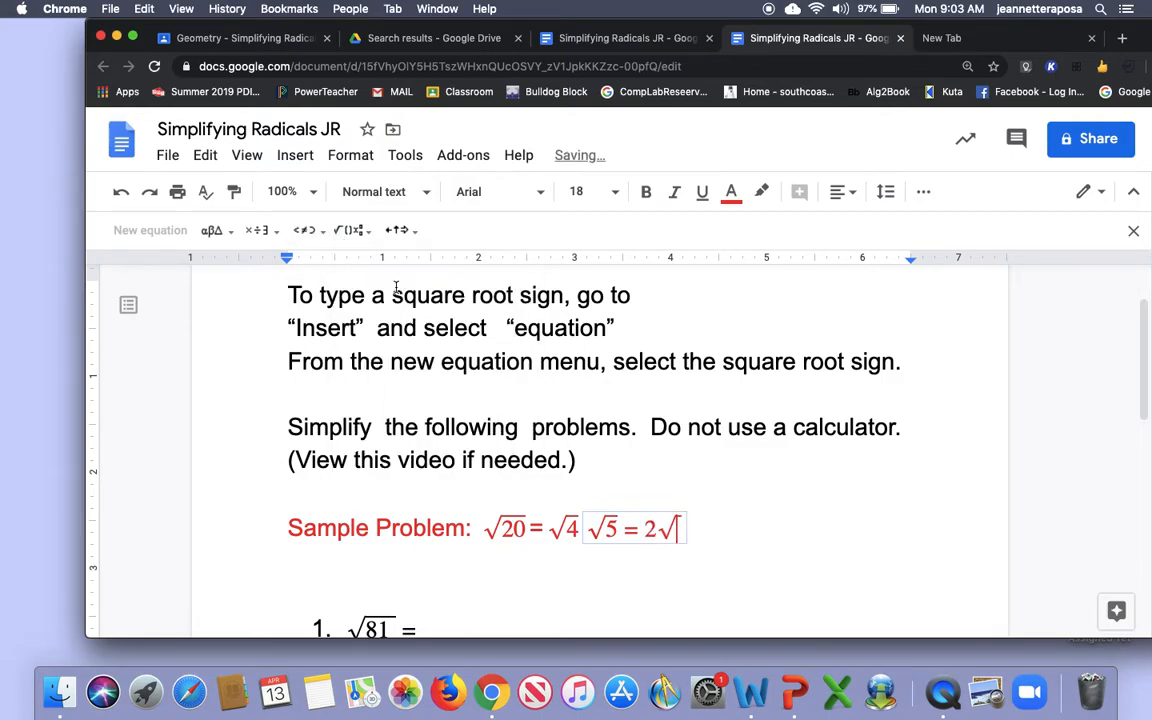
pyautogui.write('5')
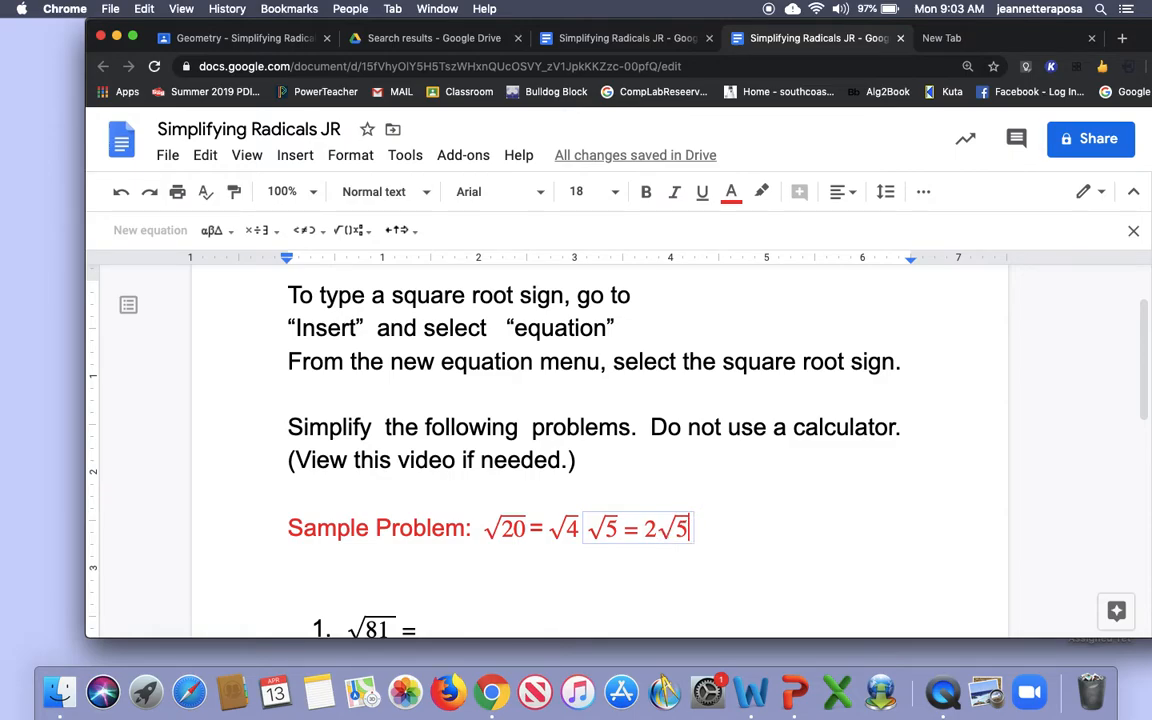
pyautogui.click(692, 528)
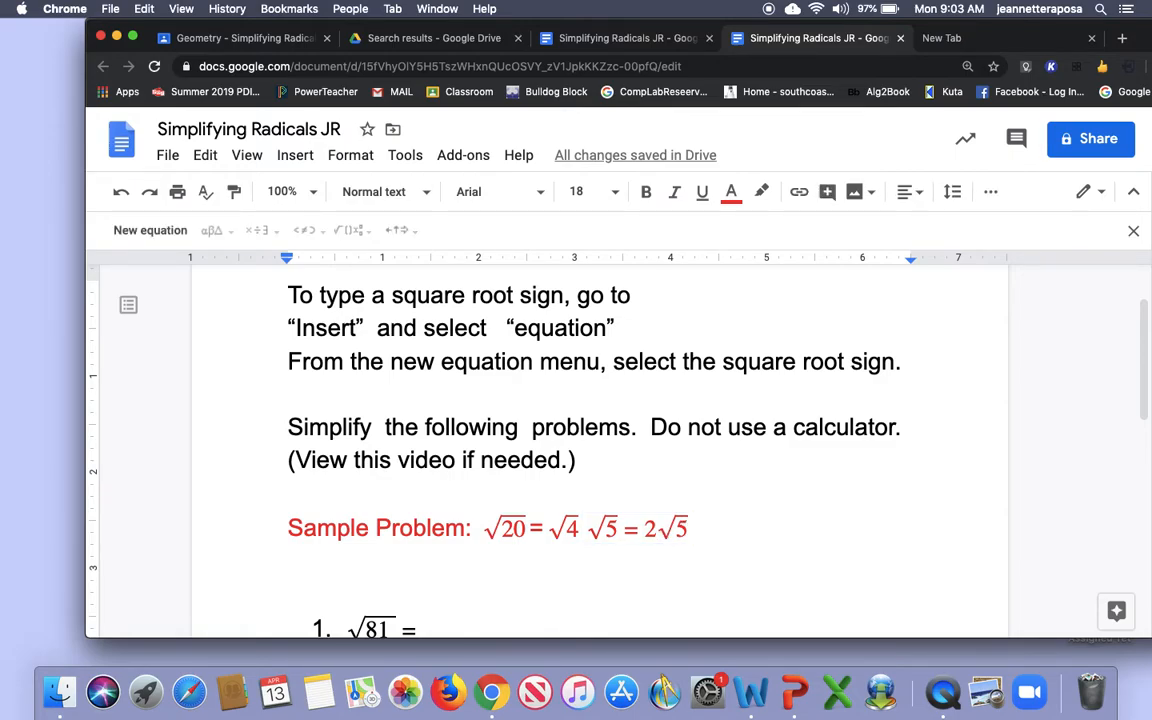
# - Add a line below the √20 sample with an equation showing the square root of the fraction 100/9, followed by an equals sign
pyautogui.press('Return')
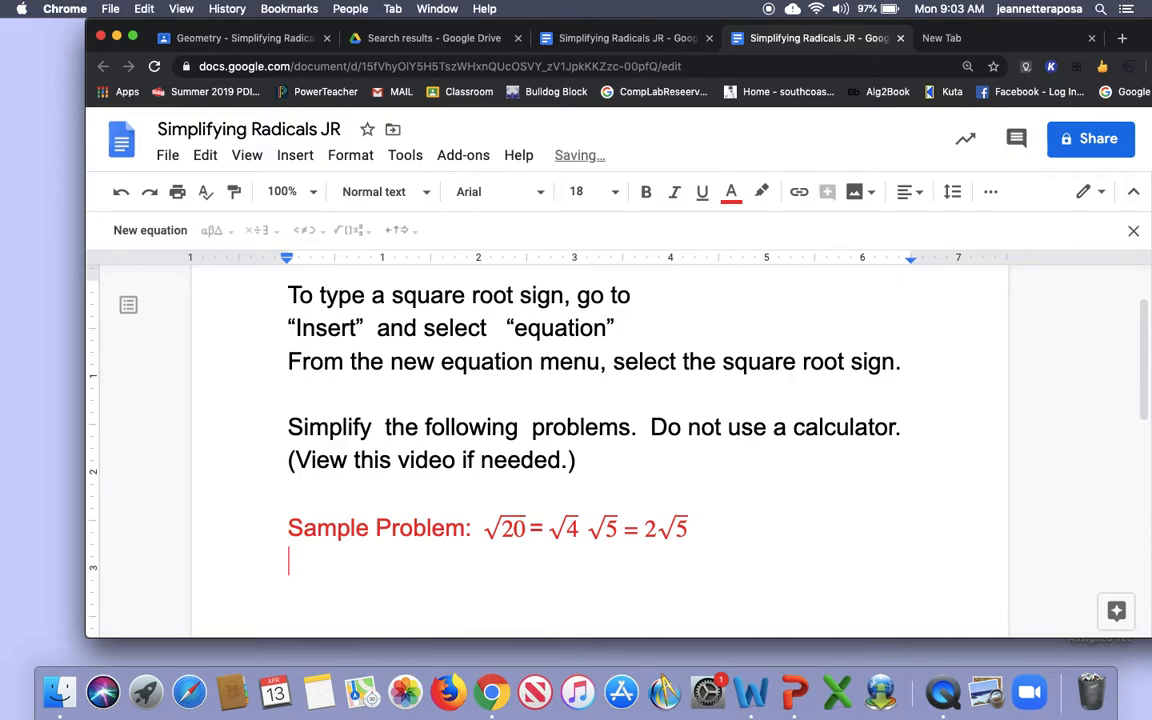
pyautogui.click(295, 155)
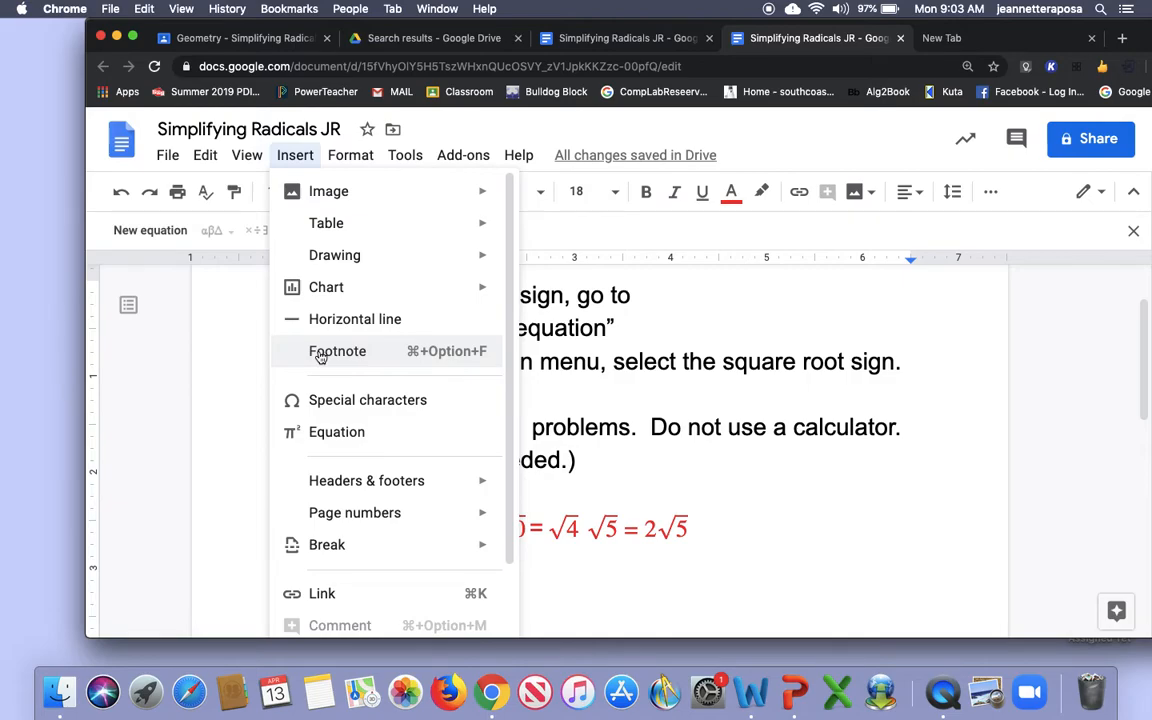
pyautogui.click(298, 433)
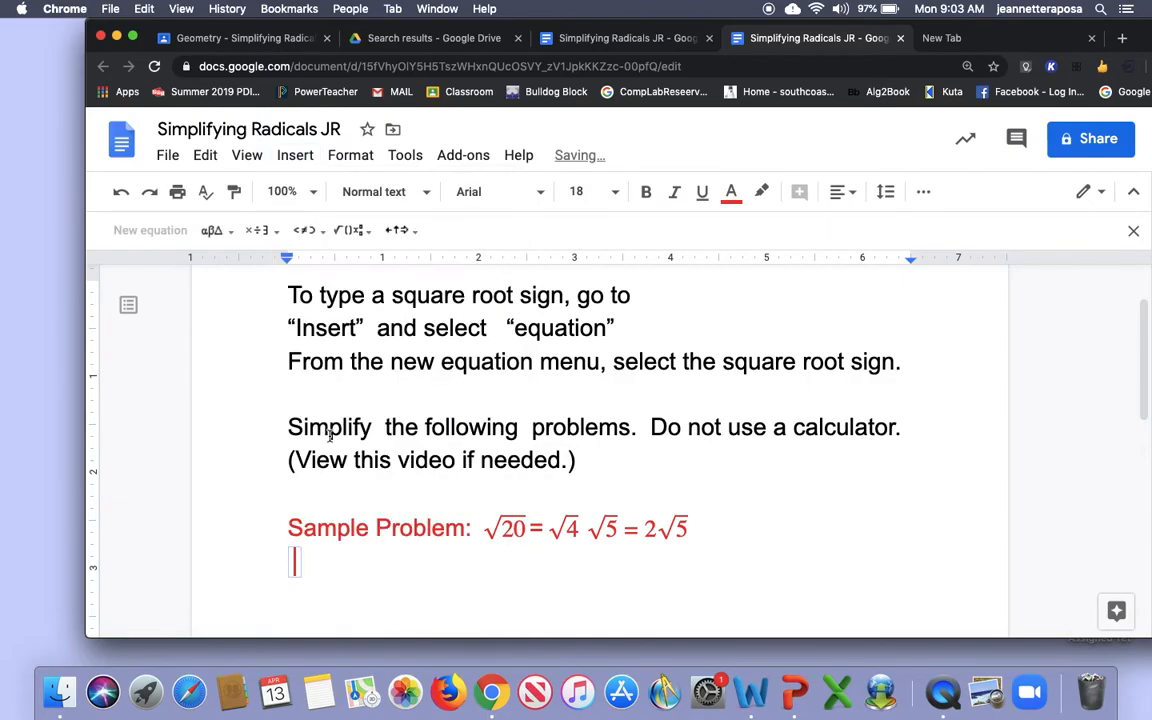
pyautogui.click(340, 231)
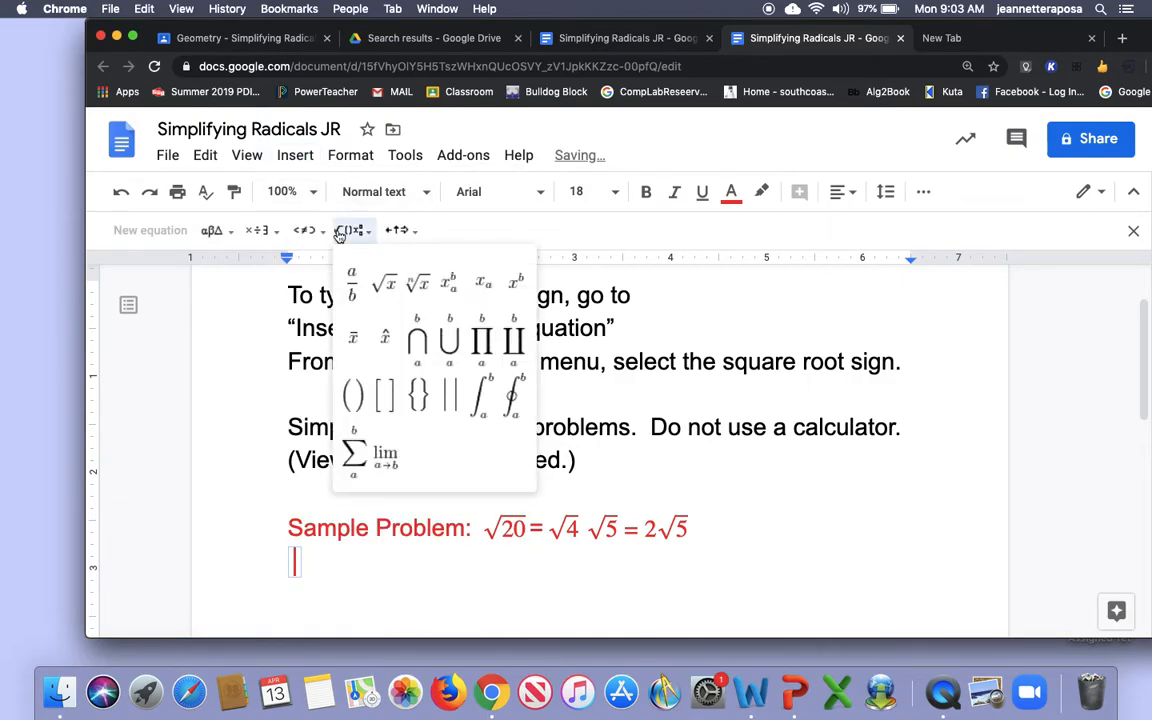
pyautogui.click(385, 284)
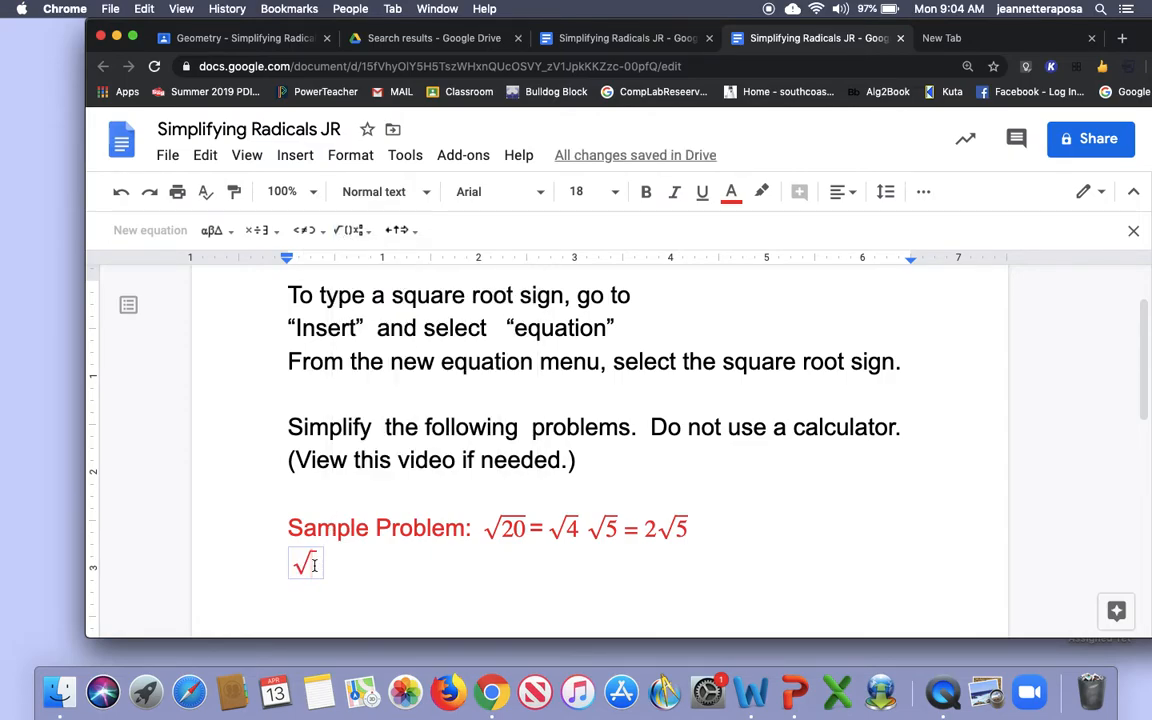
pyautogui.click(350, 231)
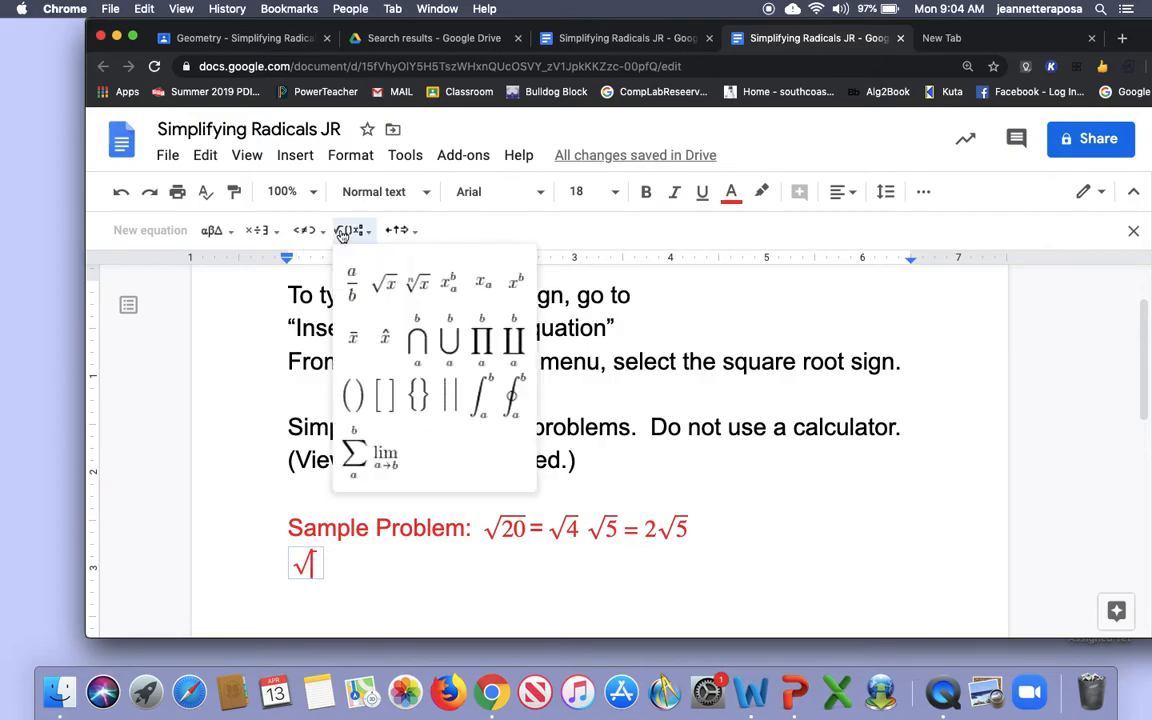
pyautogui.click(351, 284)
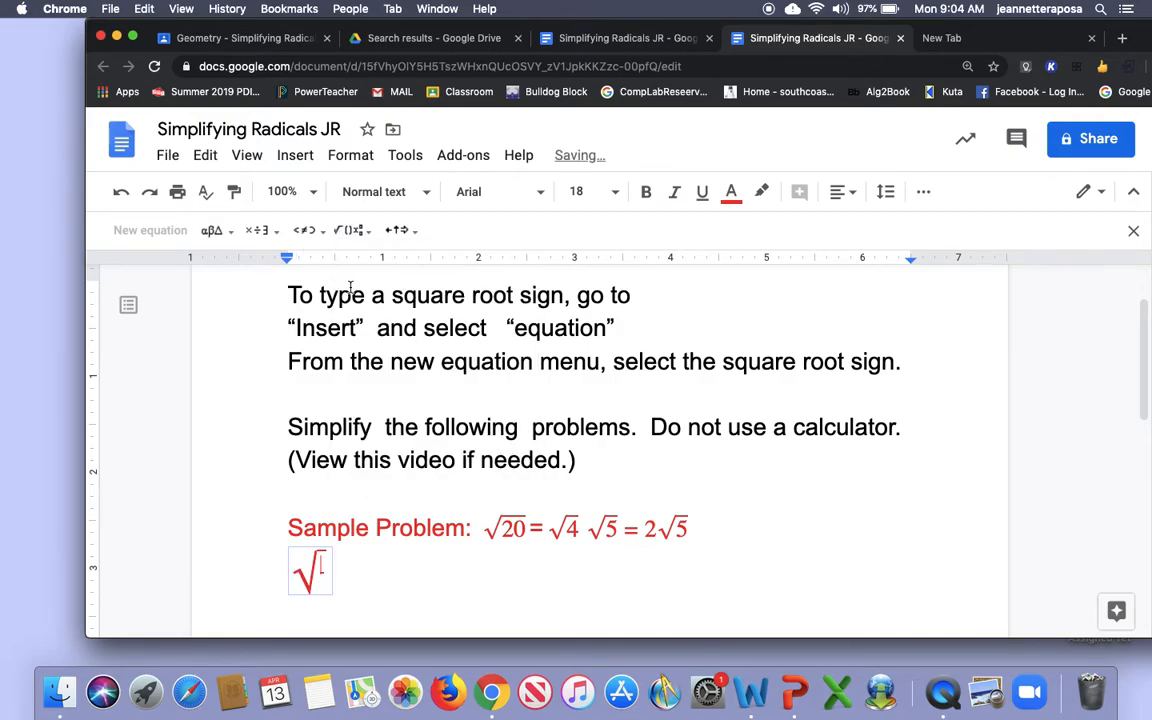
pyautogui.write('100')
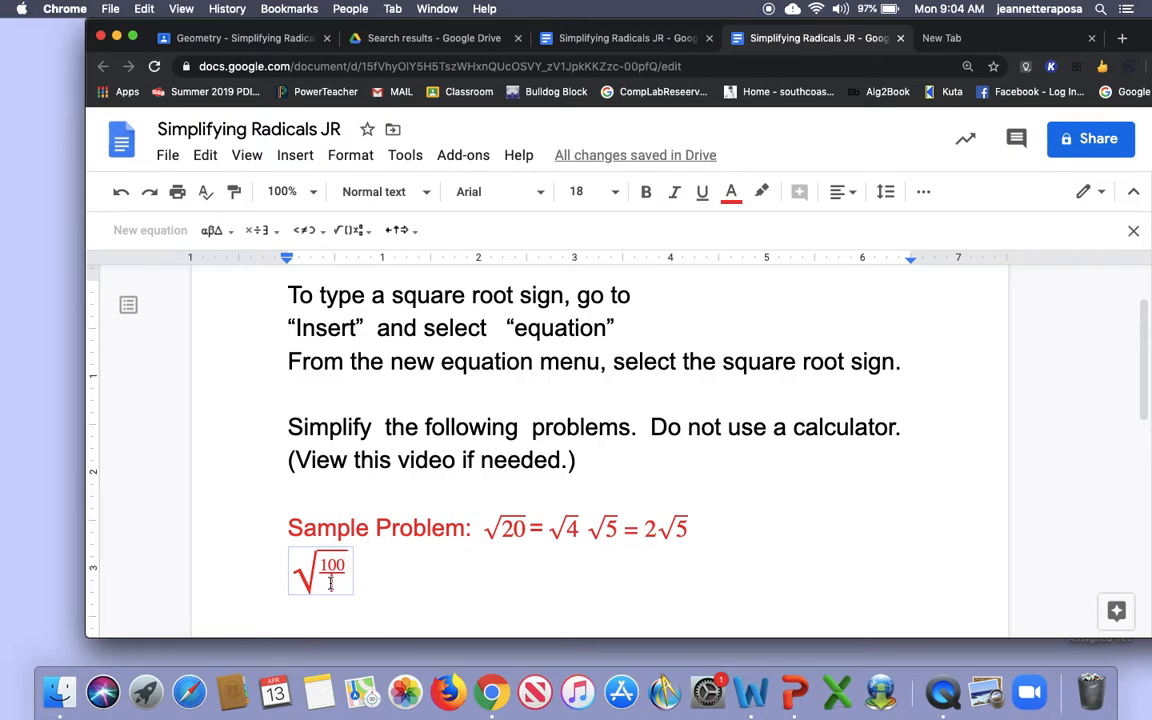
pyautogui.write('9) =')
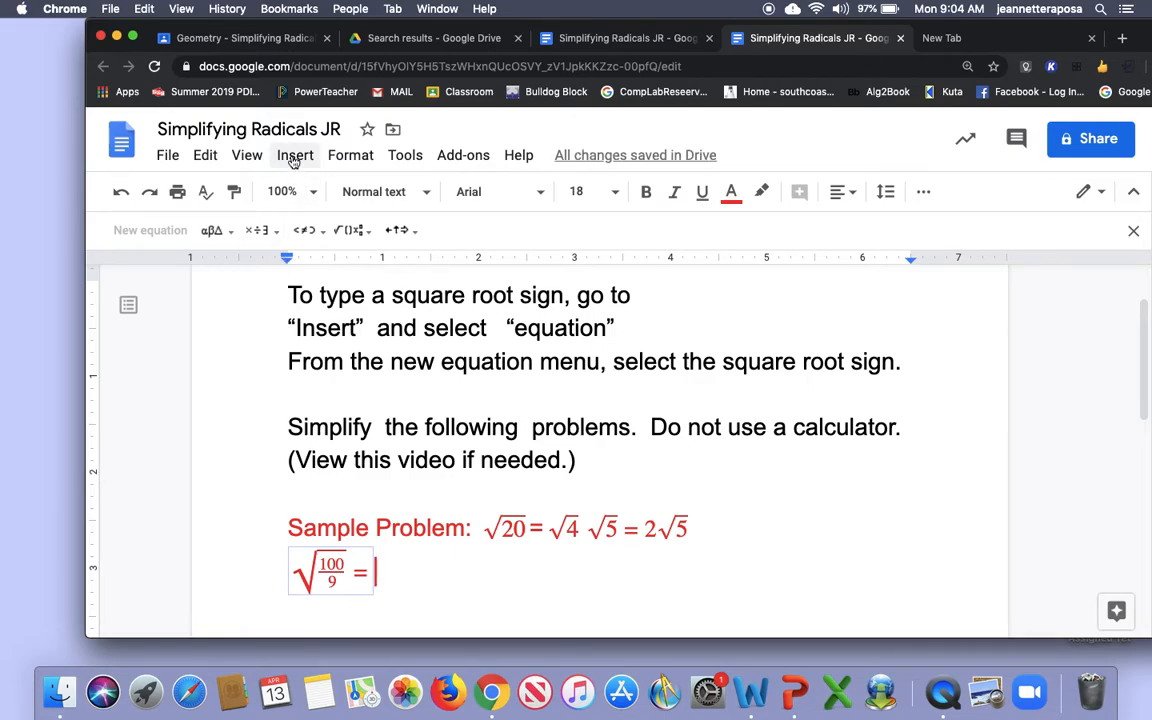
# - Add a fraction after the equals sign on the second sample line, with √100 as its numerator
pyautogui.click(345, 231)
pyautogui.click(350, 262)
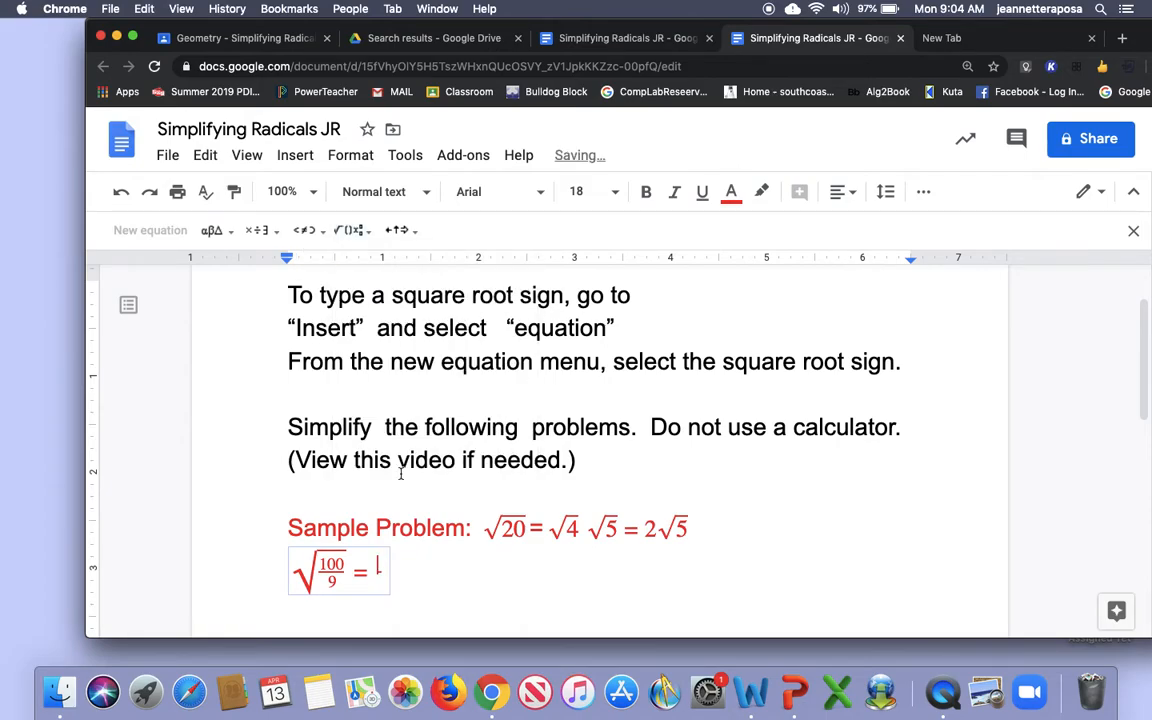
pyautogui.click(348, 231)
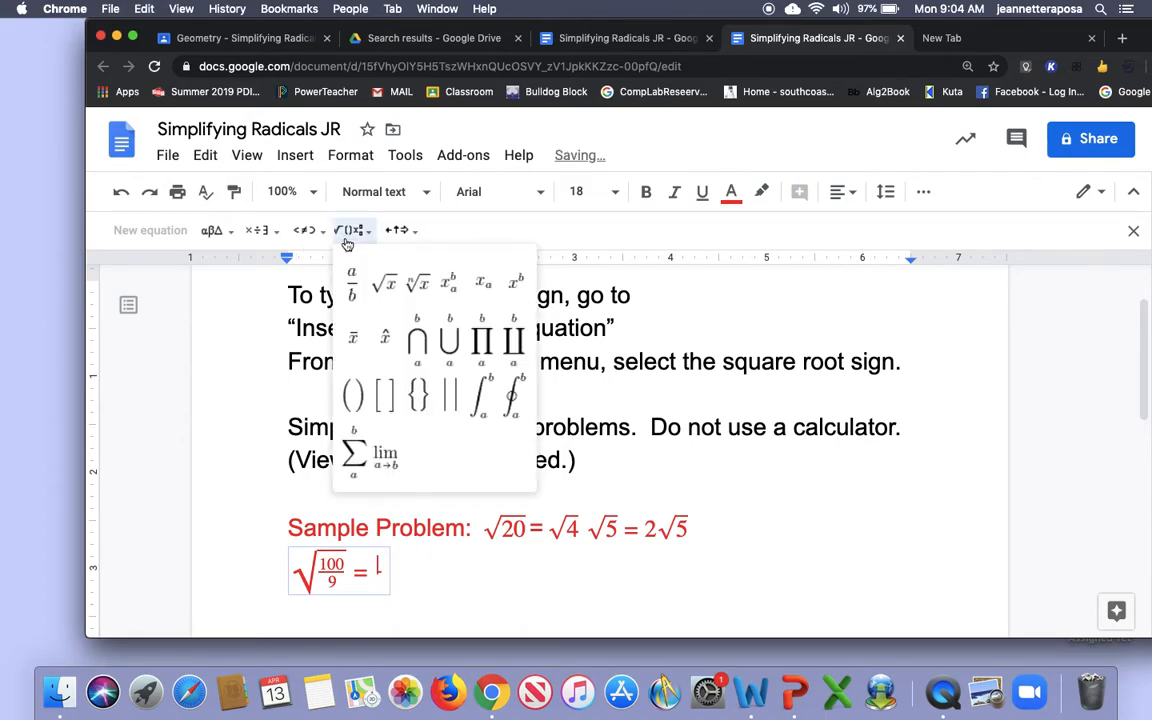
pyautogui.click(386, 285)
pyautogui.write('100')
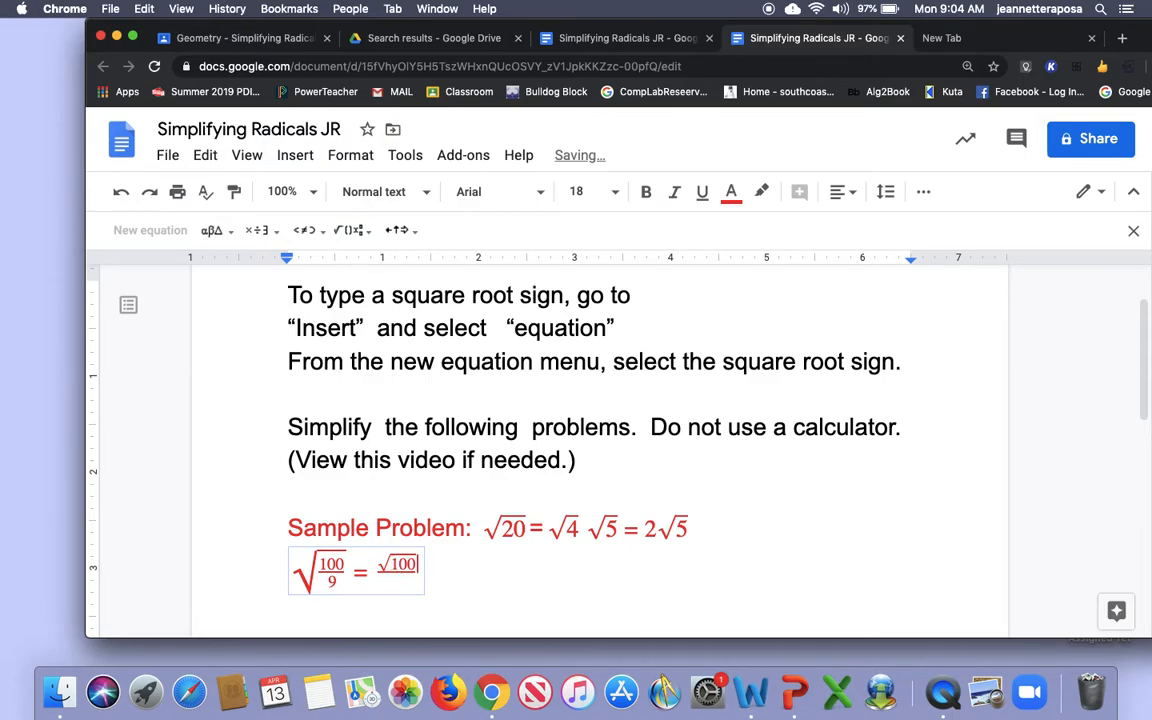
# - Fill in √9 as the denominator under √100 and put an equals sign after the fraction
pyautogui.write('/')
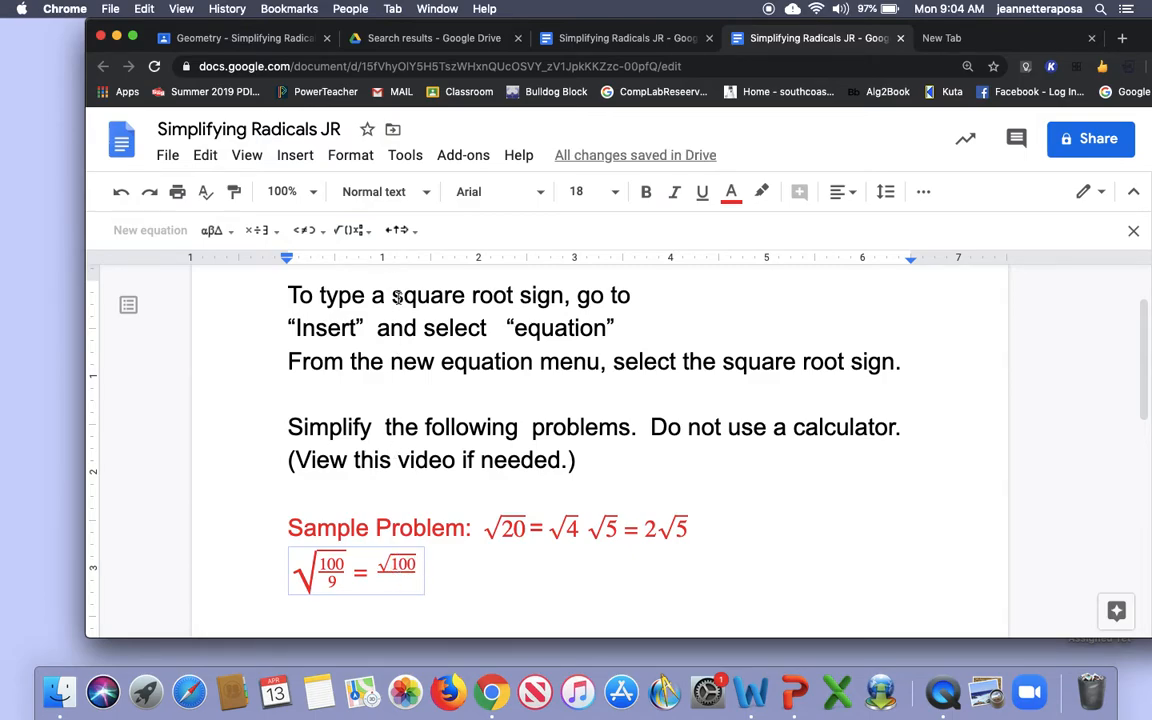
pyautogui.click(353, 231)
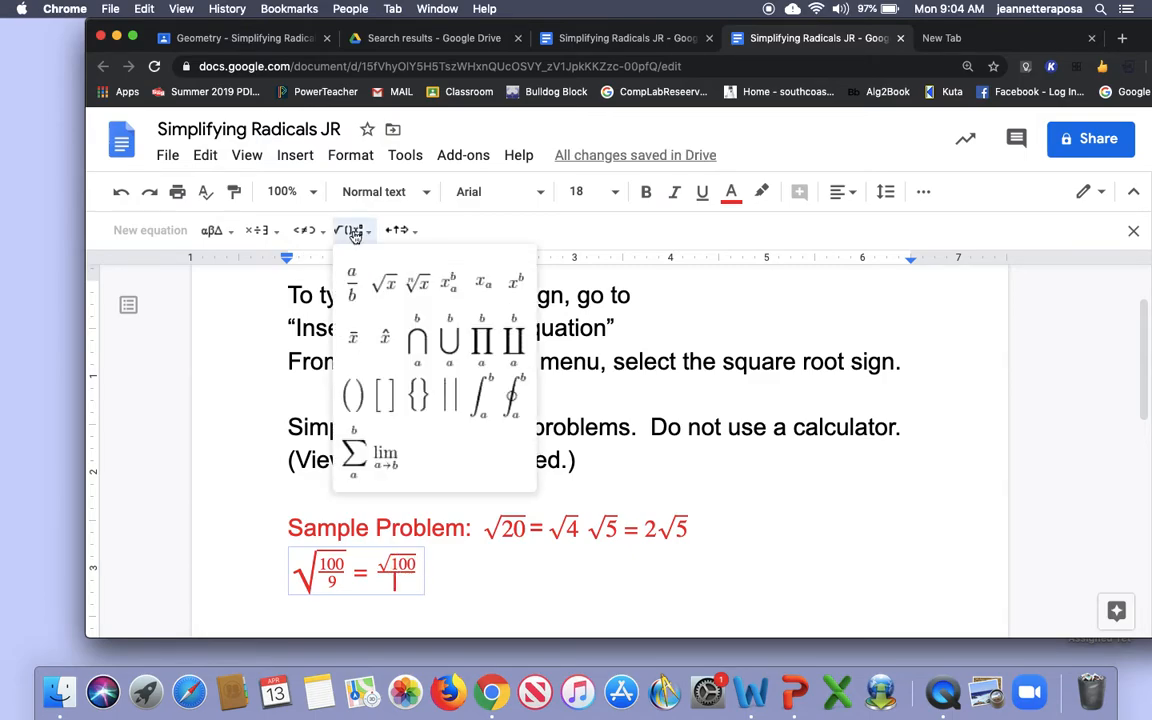
pyautogui.click(387, 284)
pyautogui.write('9 =')
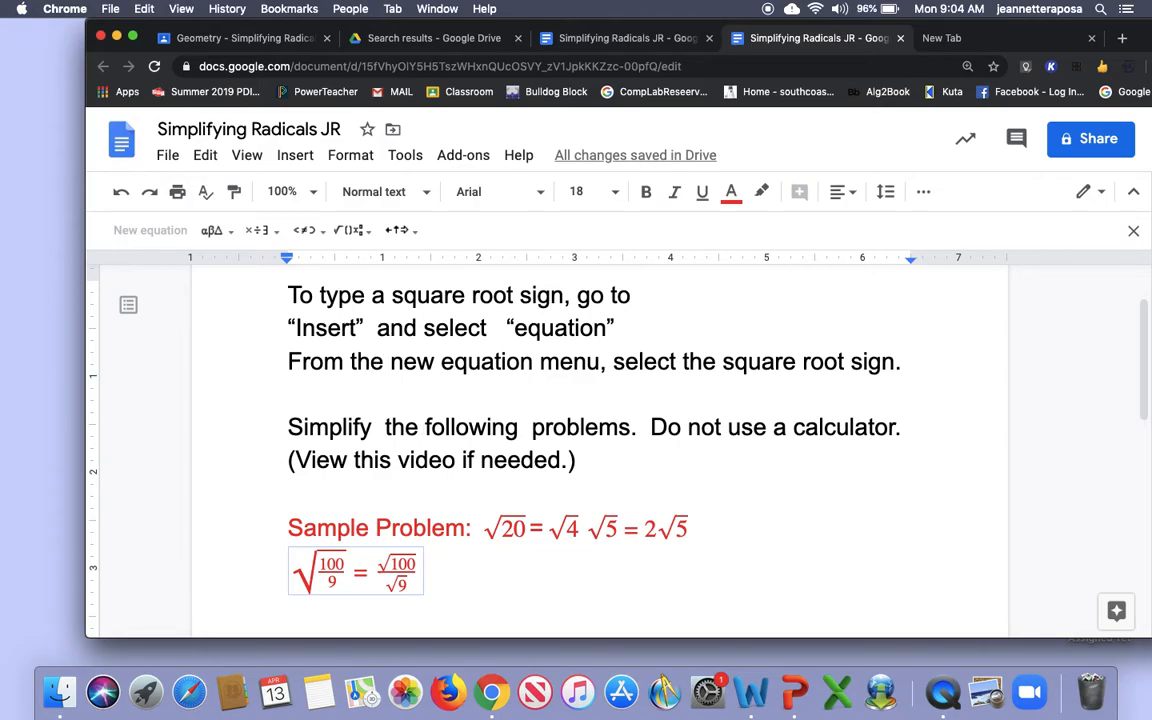
pyautogui.click(430, 572)
pyautogui.write('=')
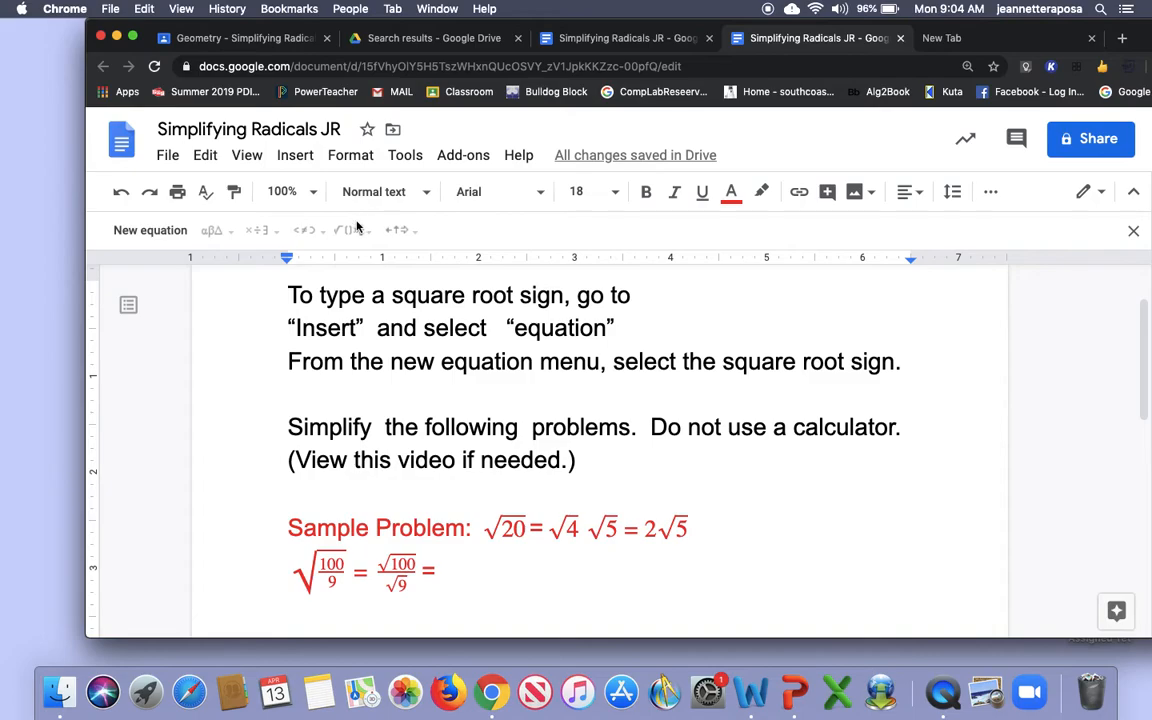
# - Insert a new equation with the fraction 10/3 as the final answer on the second sample line and leave it
pyautogui.click(295, 157)
pyautogui.click(337, 432)
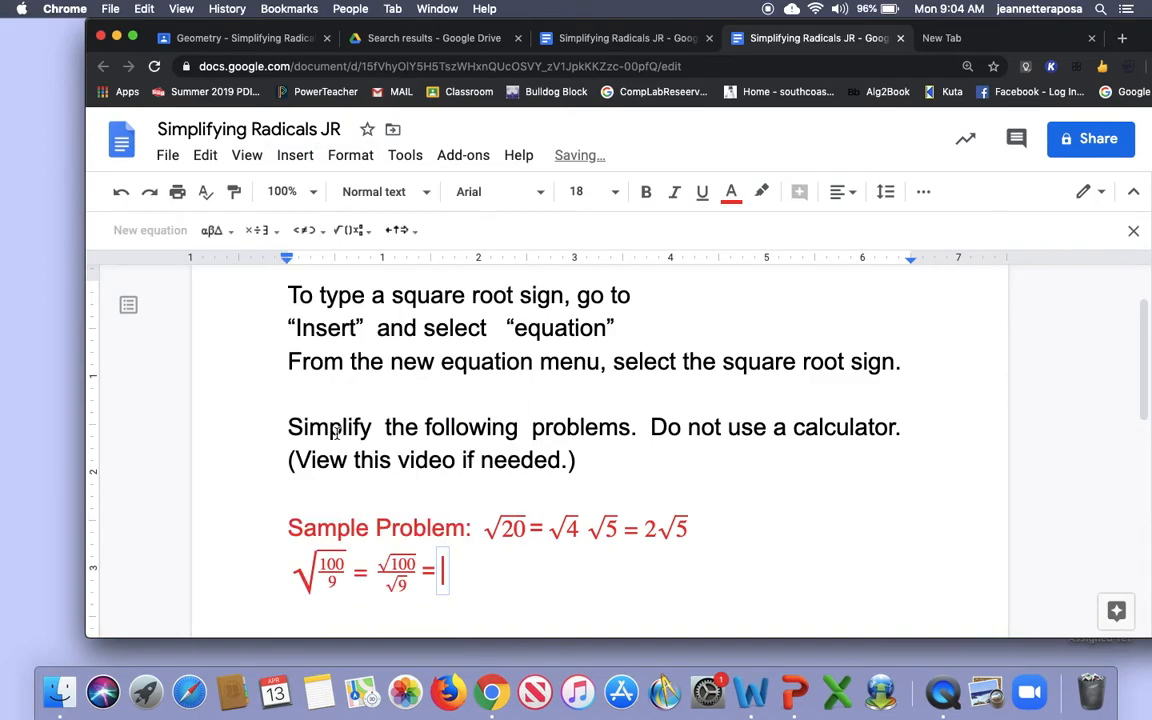
pyautogui.click(350, 230)
pyautogui.click(352, 273)
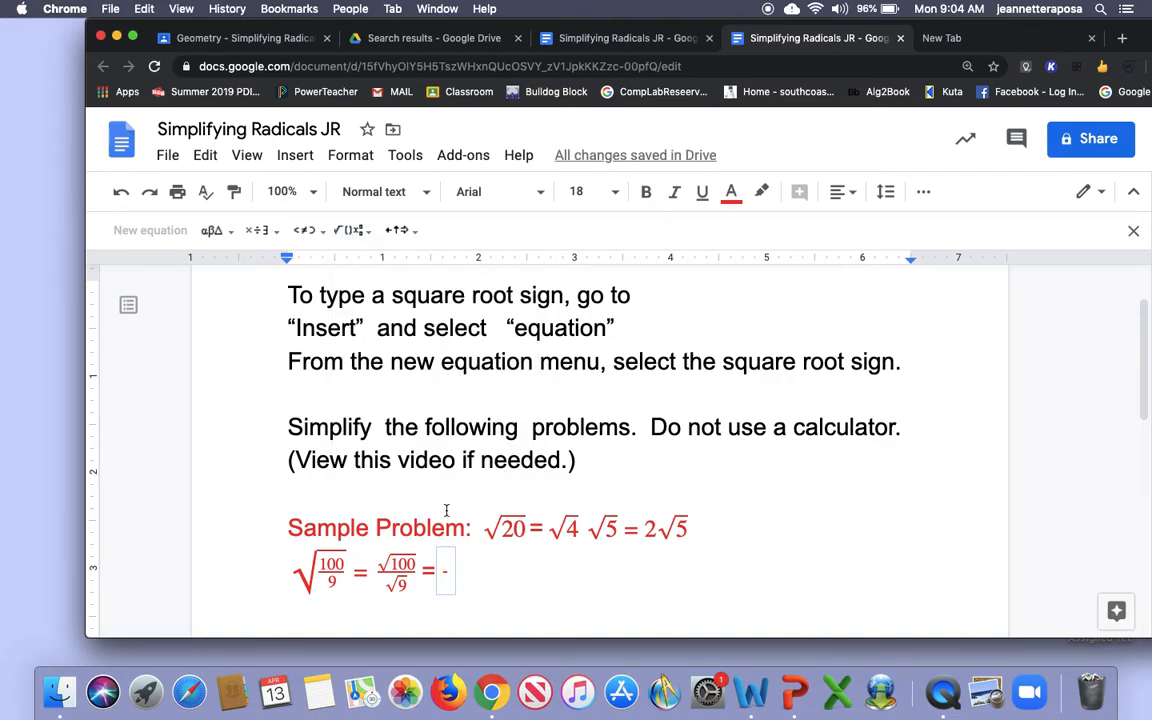
pyautogui.write('10')
pyautogui.write('3')
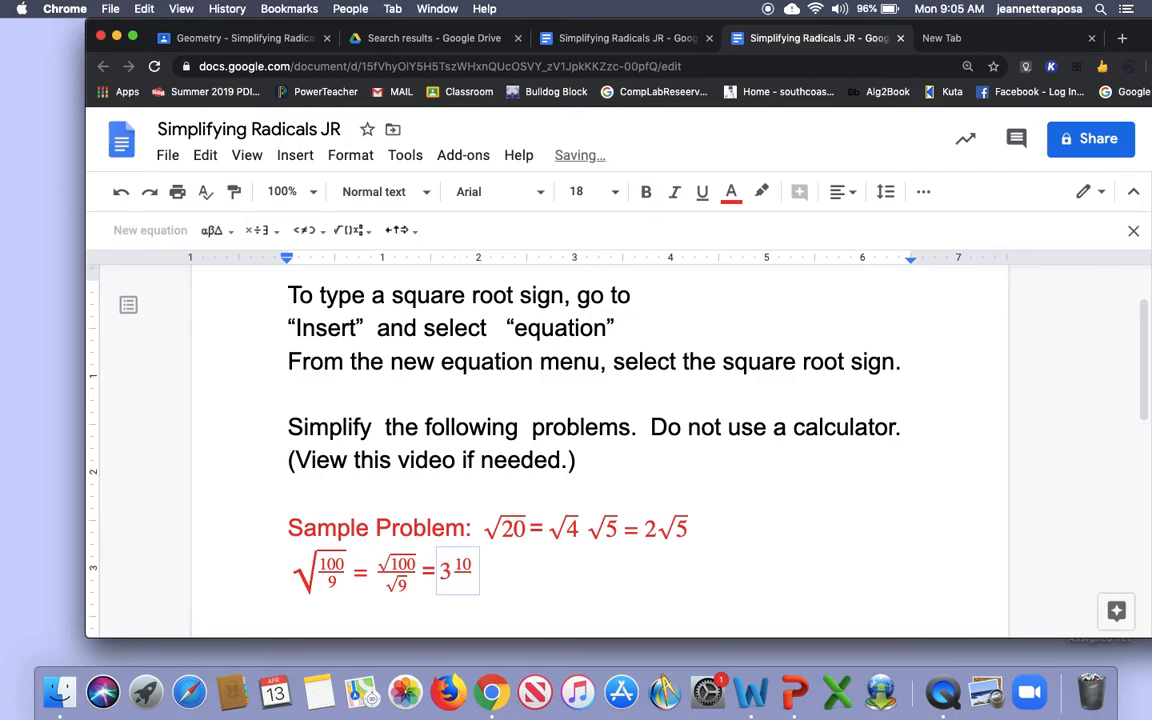
pyautogui.press('BackSpace')
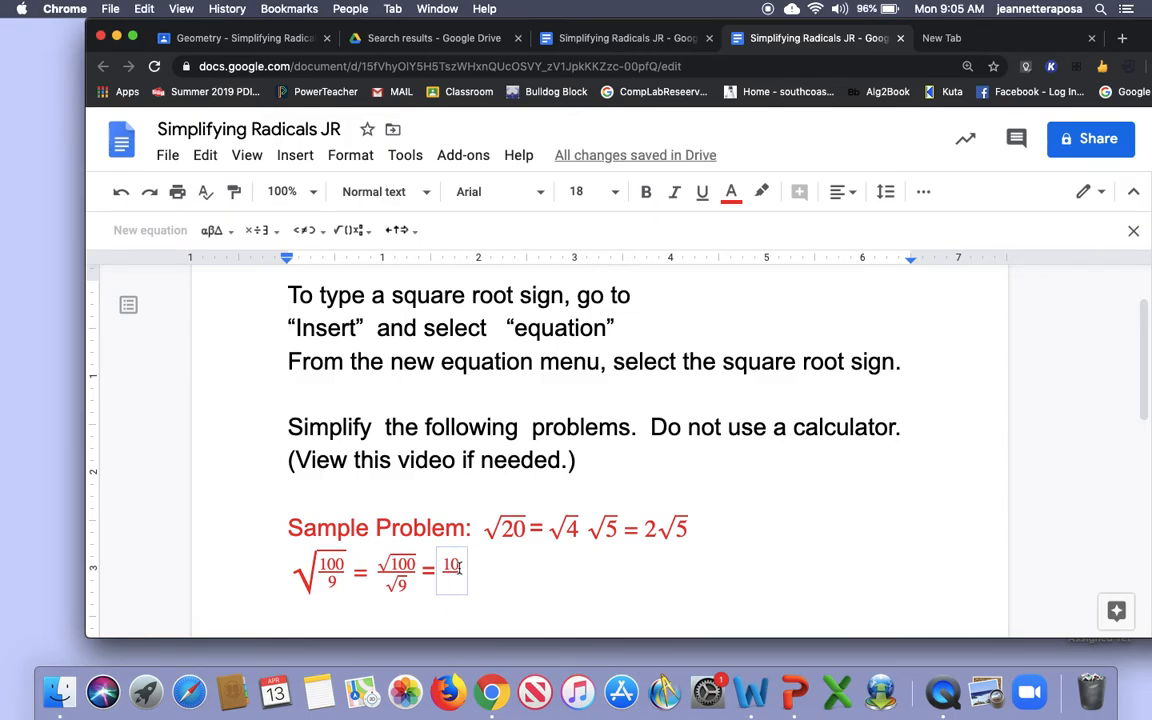
pyautogui.write('3')
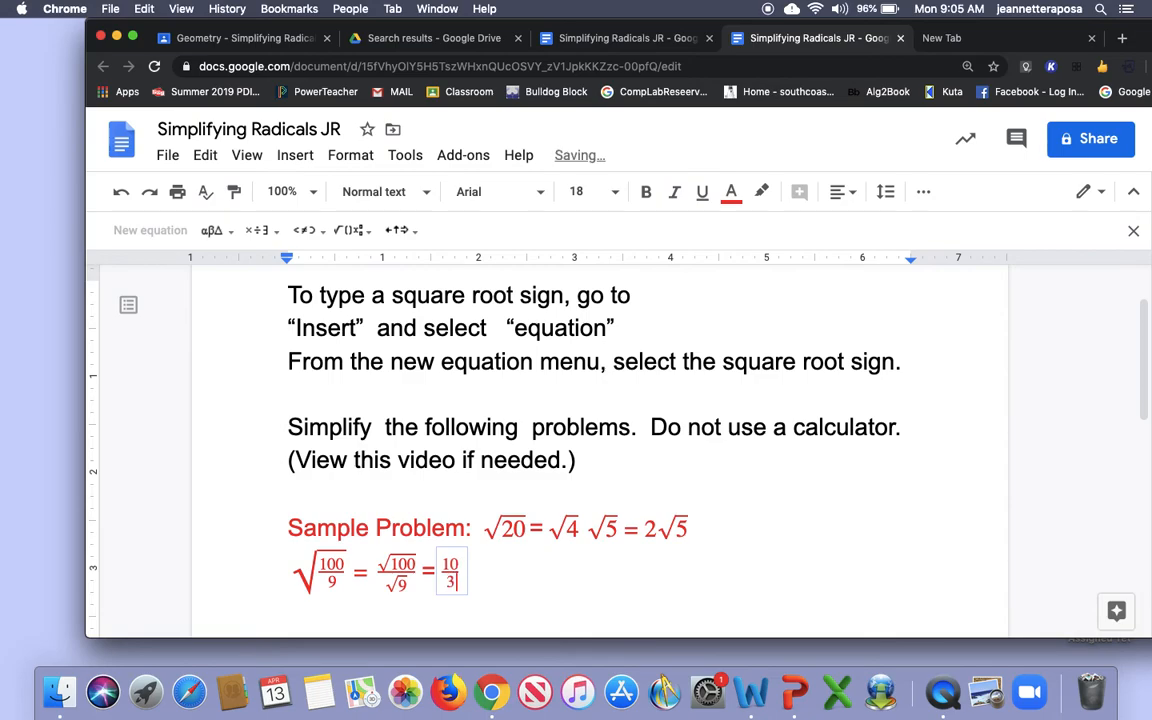
pyautogui.click(521, 570)
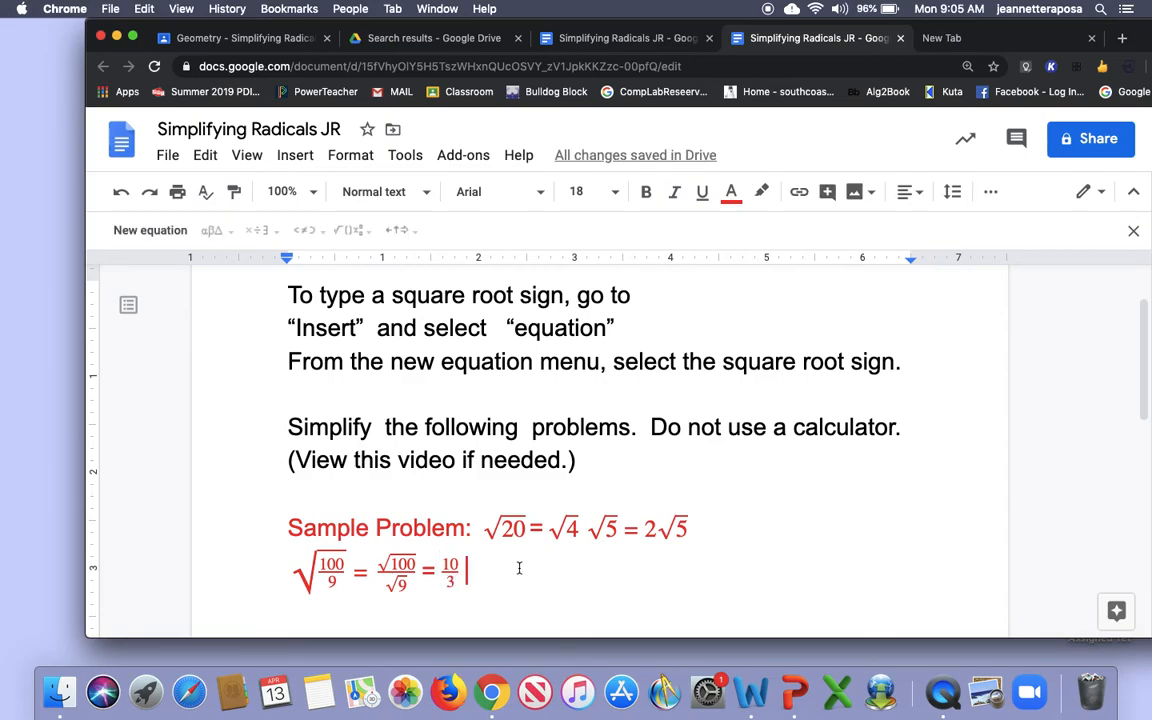